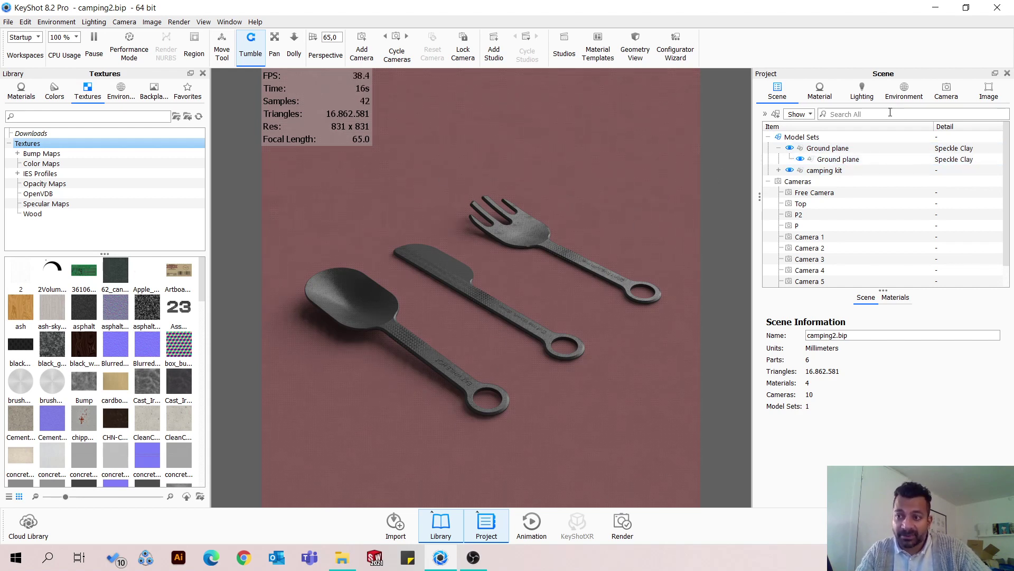
# Examine the HDRI pins of Environment 6, including the Overhead Gradient and Overhead pins' radius, colour, brightness, blend mode and falloff settings
pyautogui.click(906, 96)
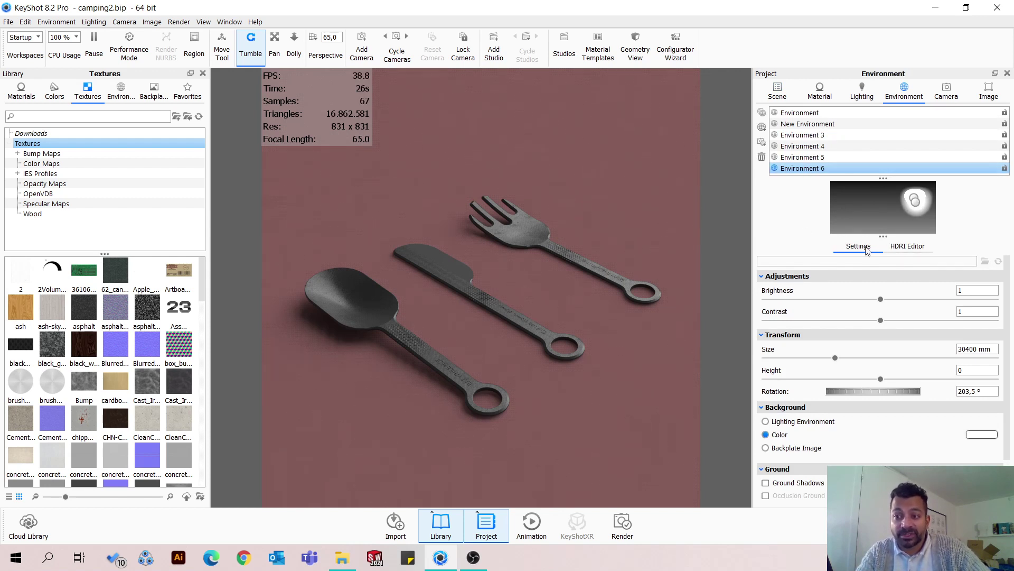
pyautogui.click(907, 246)
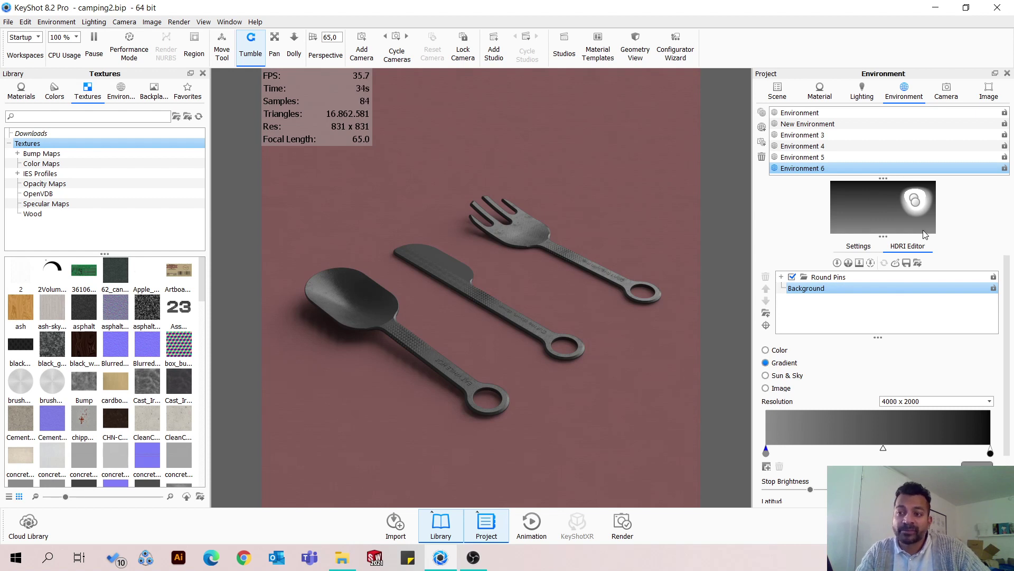
pyautogui.click(914, 199)
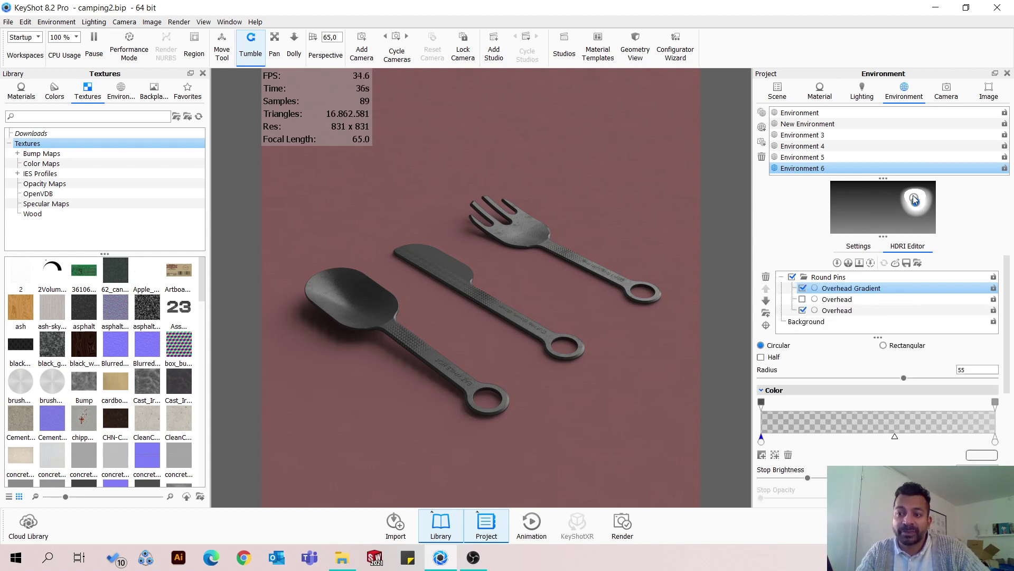
pyautogui.click(914, 198)
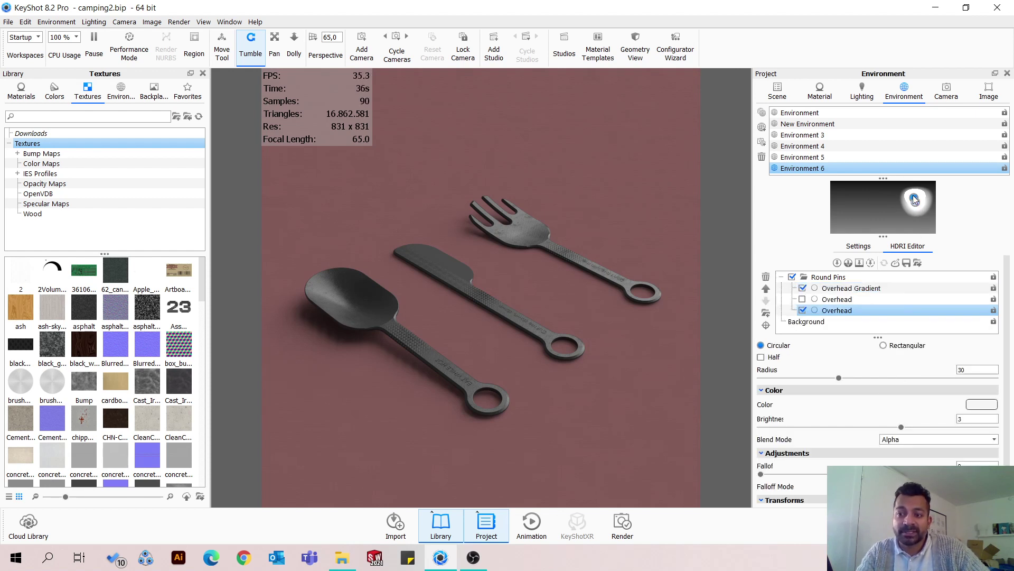
pyautogui.click(842, 289)
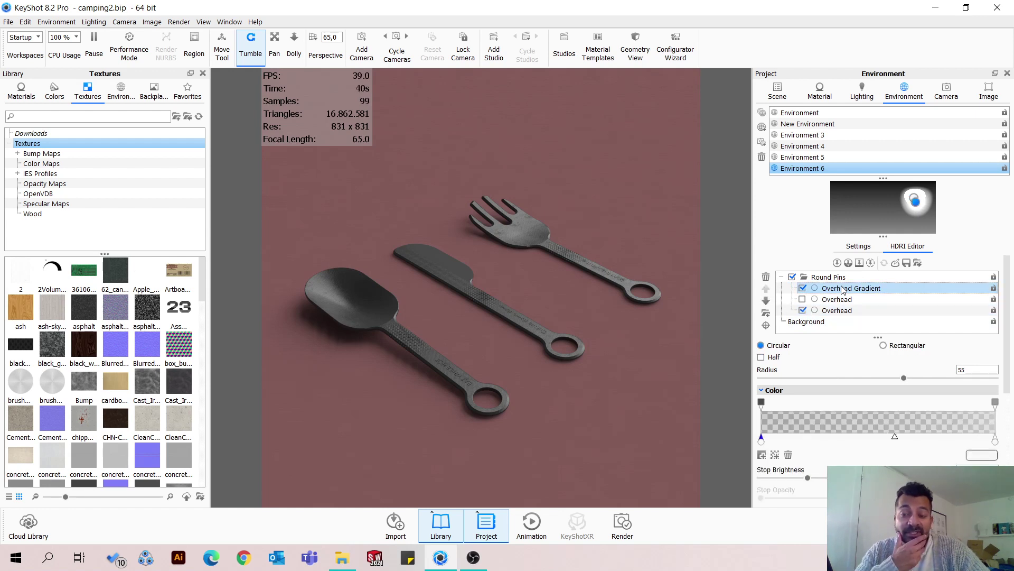
pyautogui.scroll(-3, 874, 463)
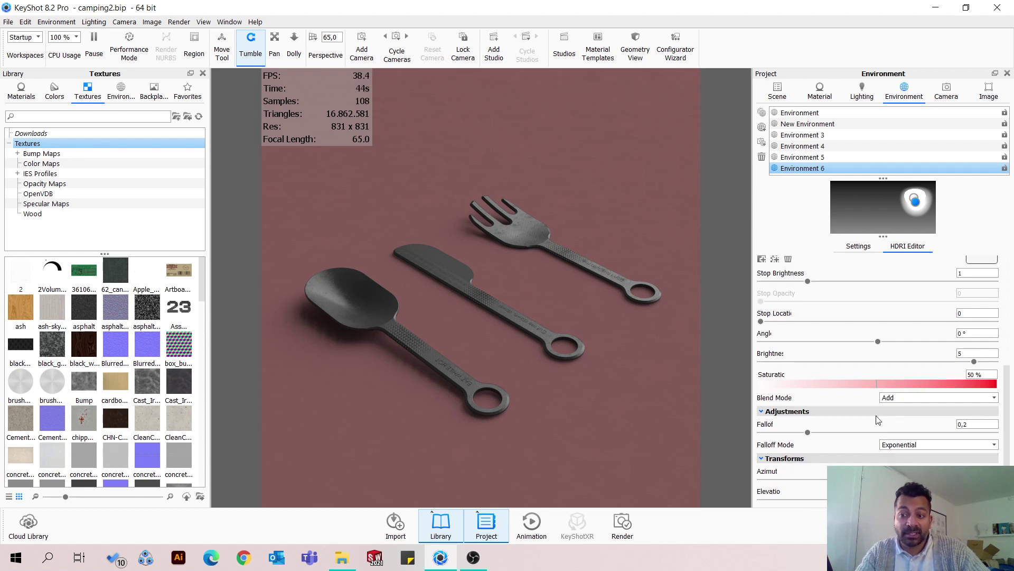
pyautogui.scroll(5, 916, 373)
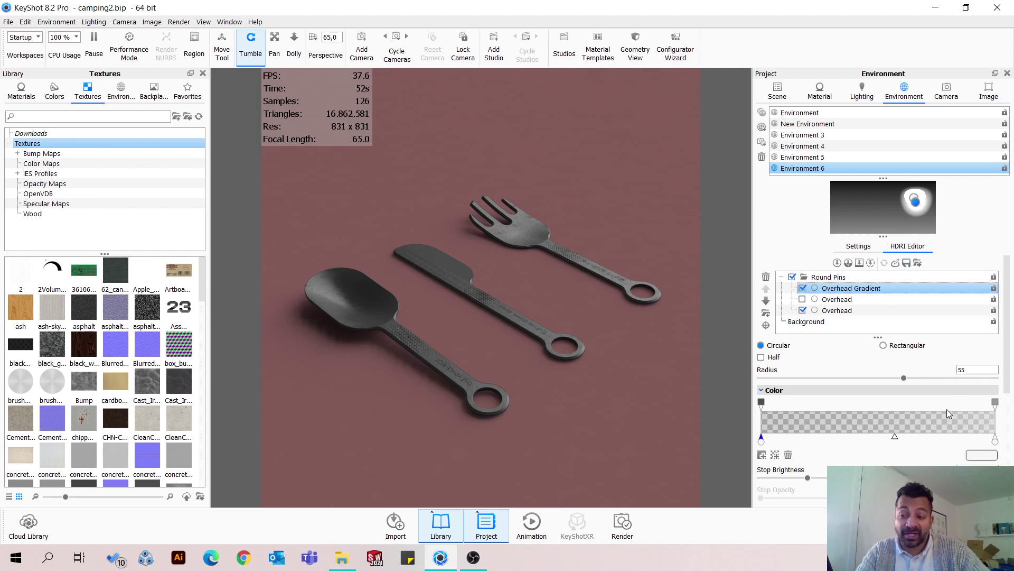
pyautogui.scroll(-3, 946, 412)
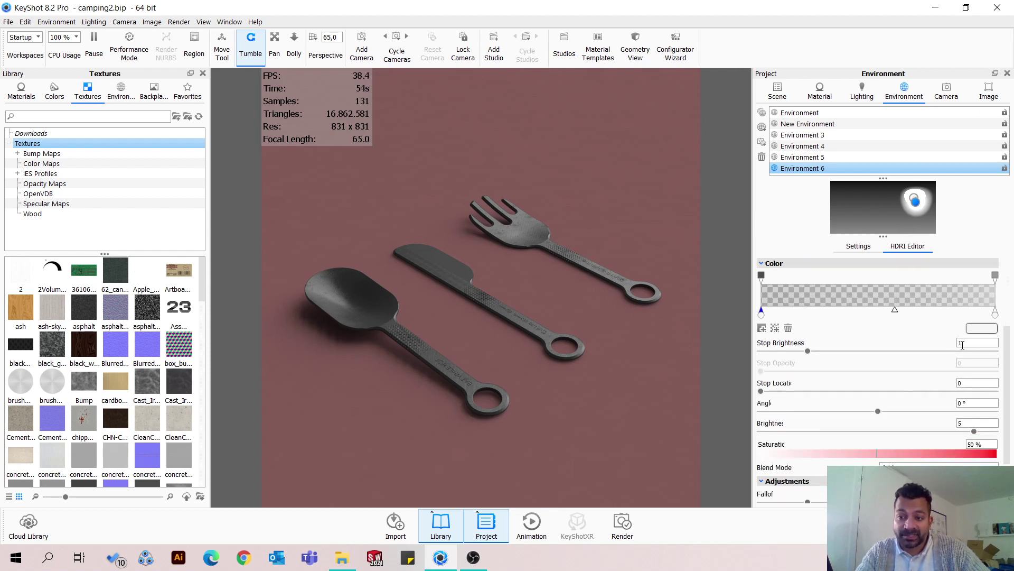
pyautogui.scroll(-2, 909, 440)
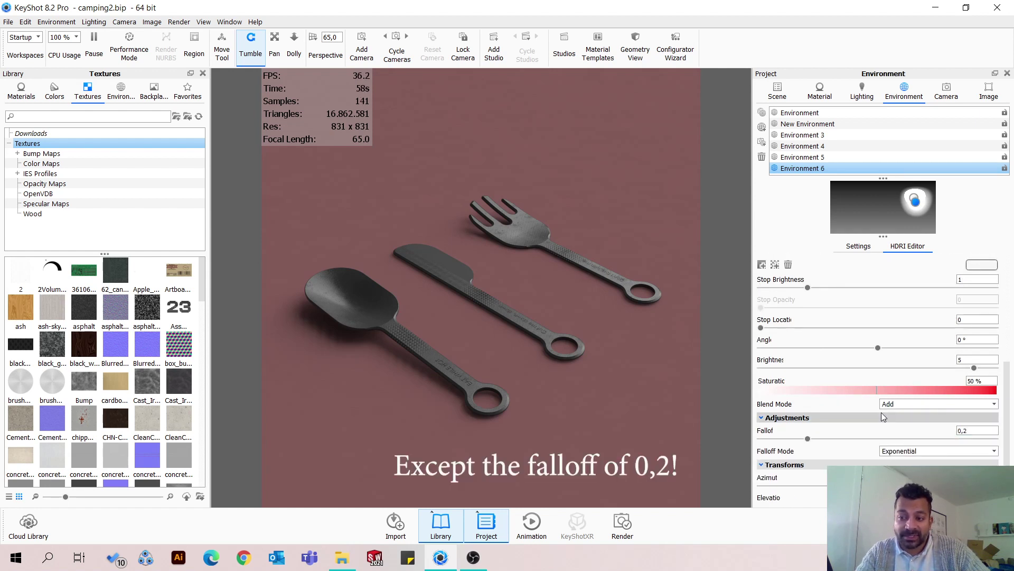
pyautogui.scroll(3, 881, 413)
pyautogui.scroll(3, 879, 429)
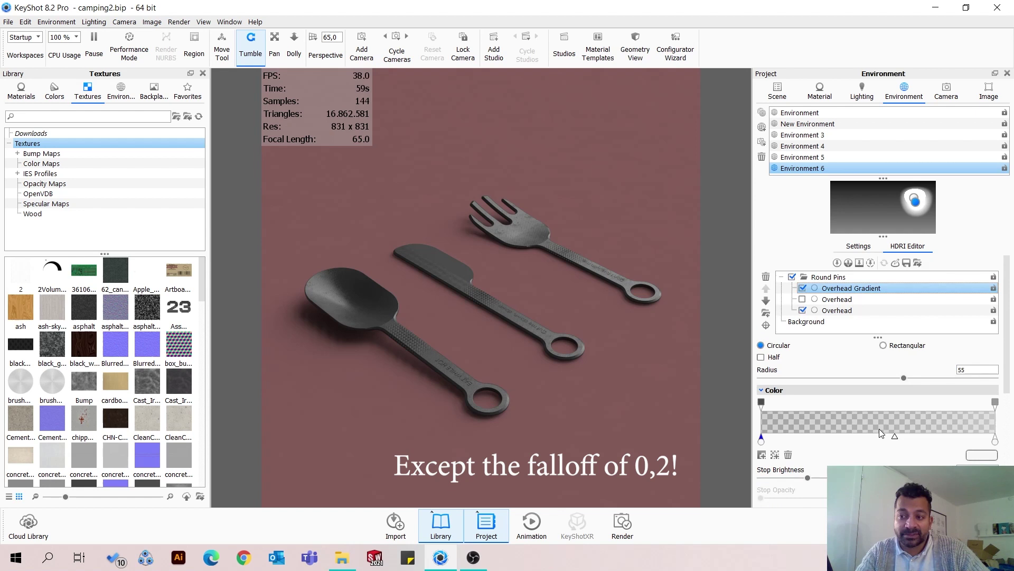
pyautogui.click(915, 200)
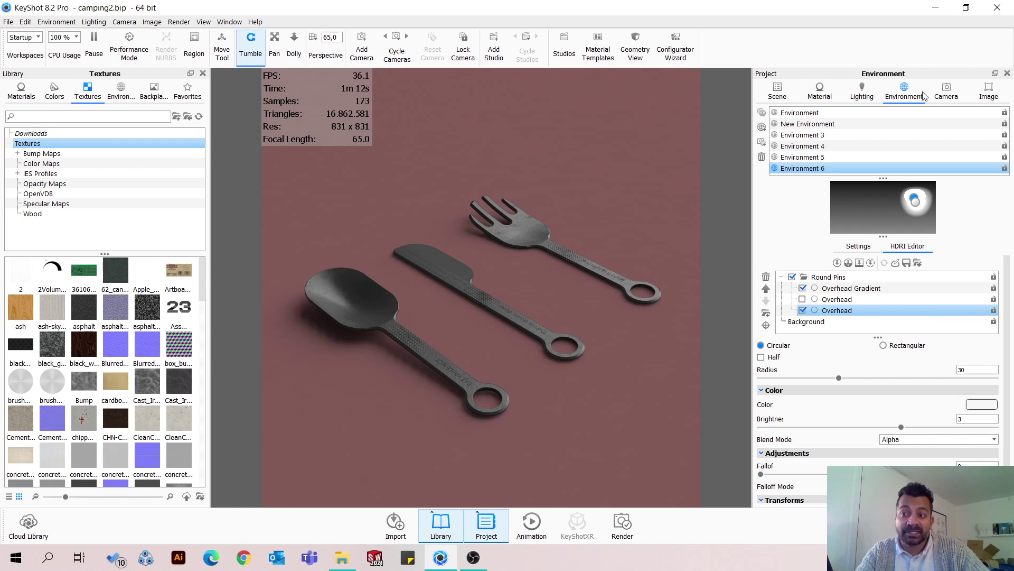
# Apply the photographic Image Style 1 to the scene and review its tone mapping and curve settings
pyautogui.click(988, 97)
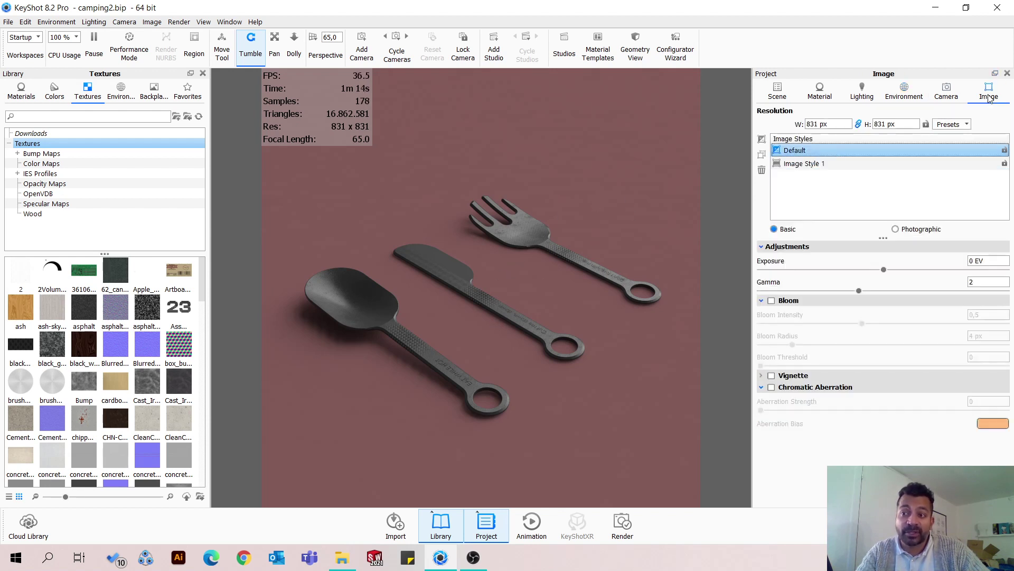
pyautogui.click(802, 164)
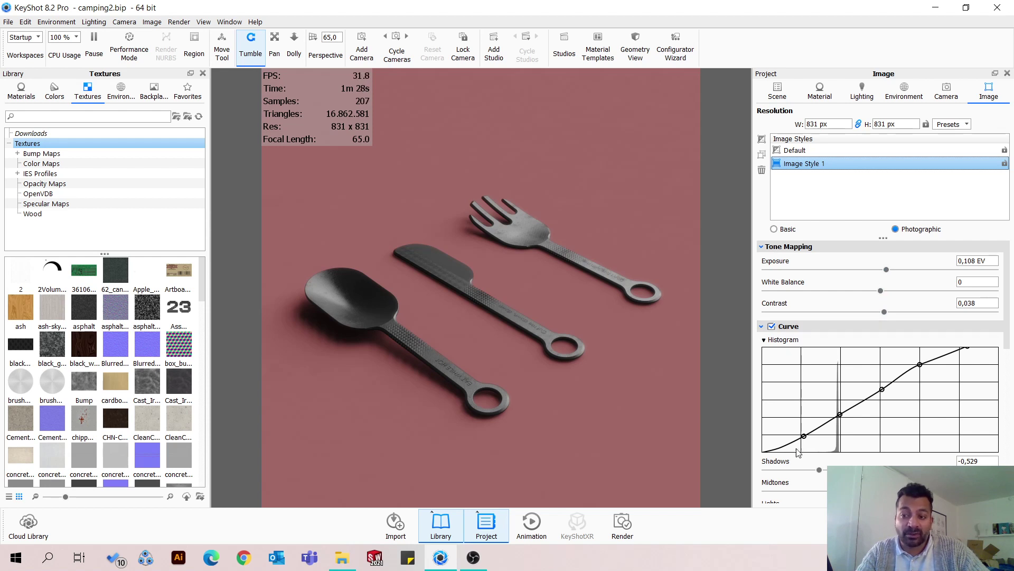
pyautogui.scroll(-5, 800, 450)
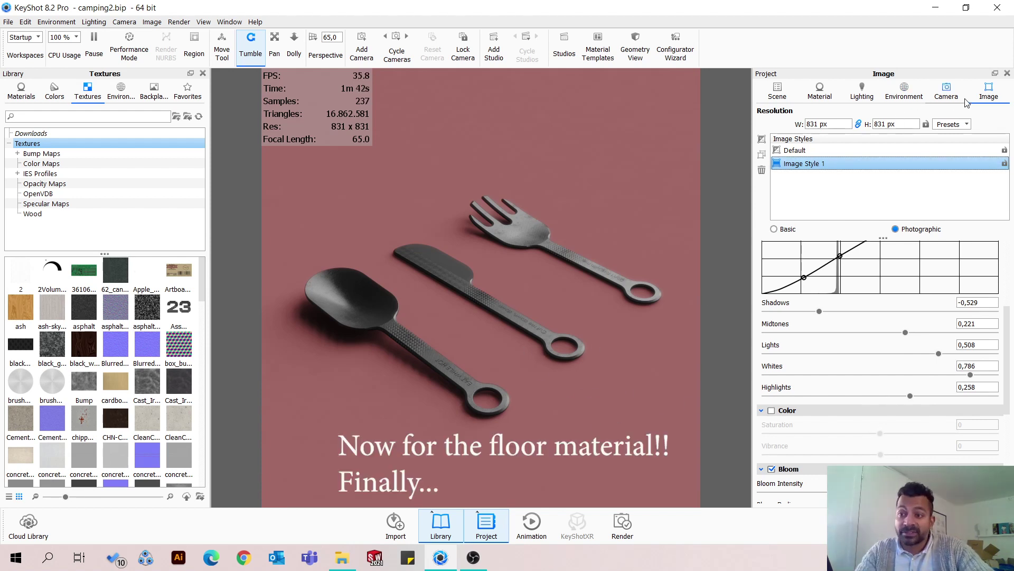
# Change the material type of the Speckle Clay ground plane to Paint
pyautogui.doubleClick(585, 216)
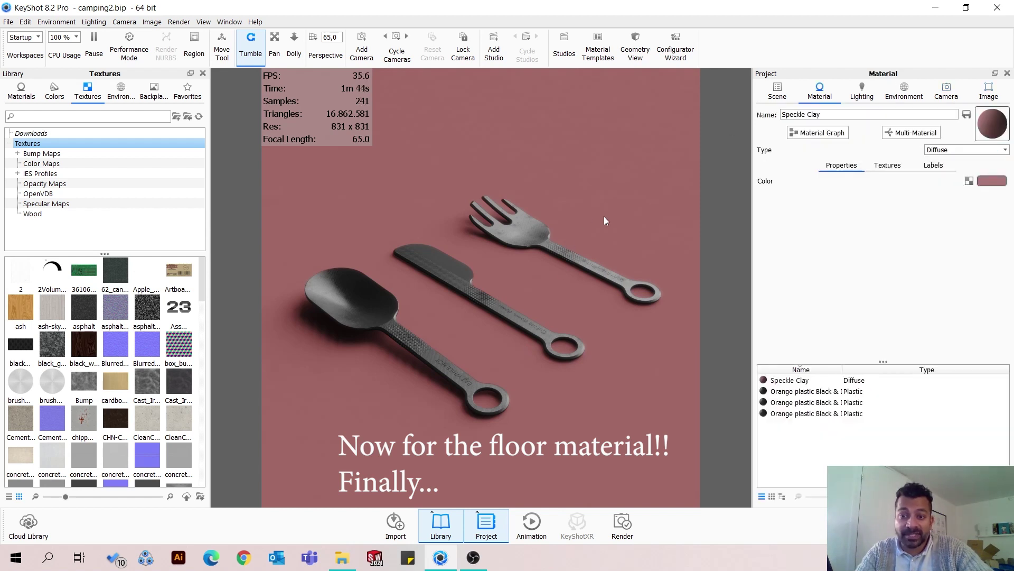
pyautogui.click(954, 153)
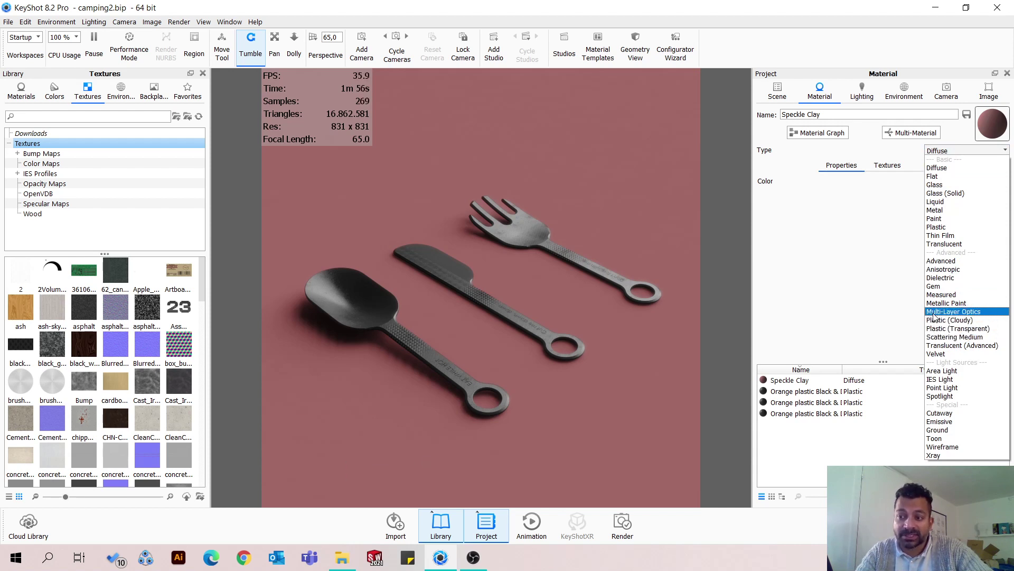
pyautogui.click(934, 220)
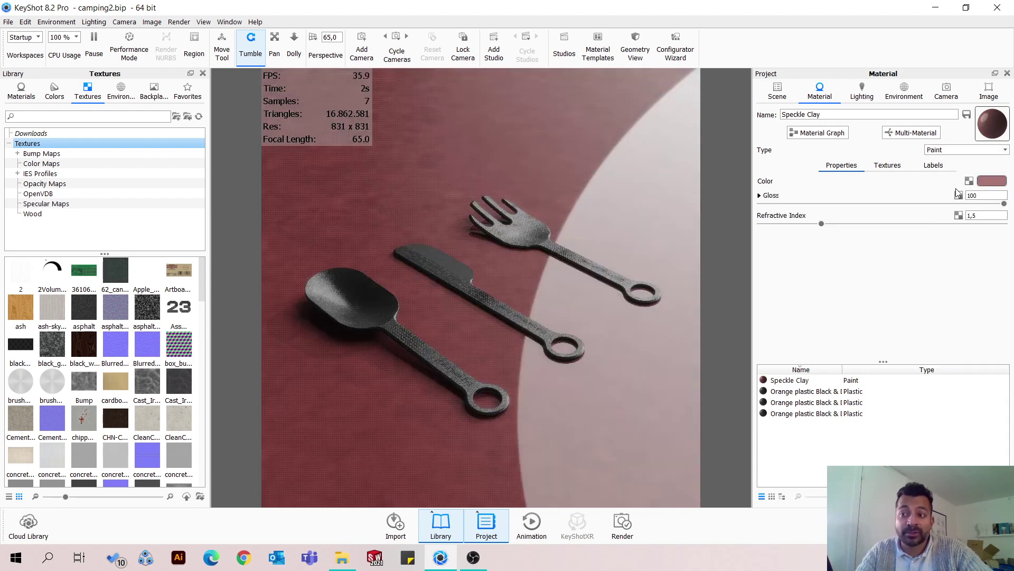
# Open the floor material's graph and arrange the black_granite and Cast_Iron_Bump texture maps, the Paint node and the Material node in flow order
pyautogui.click(822, 133)
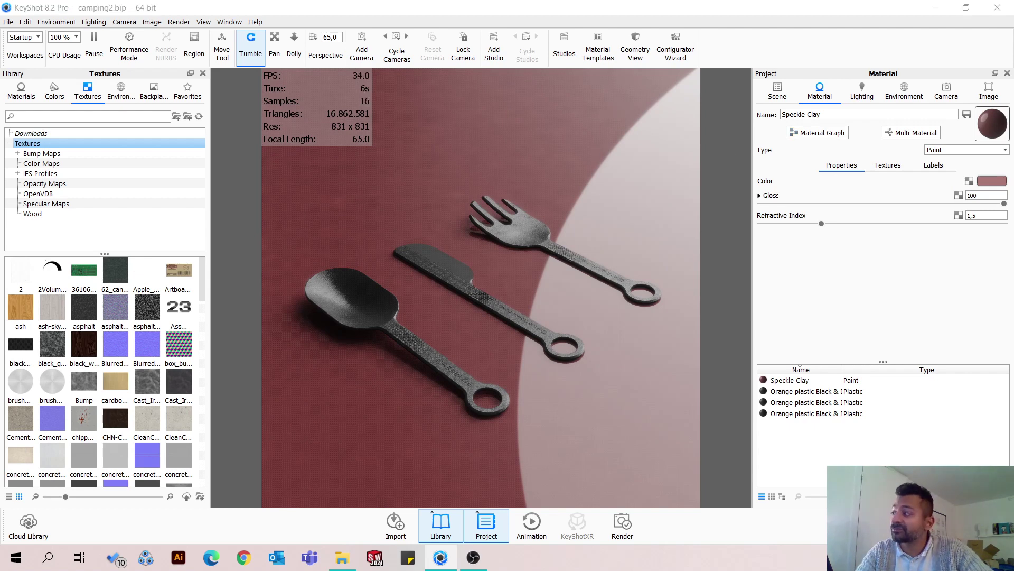
pyautogui.moveTo(1009, 154); pyautogui.dragTo(423, 25)
pyautogui.moveTo(472, 210); pyautogui.dragTo(234, 218)
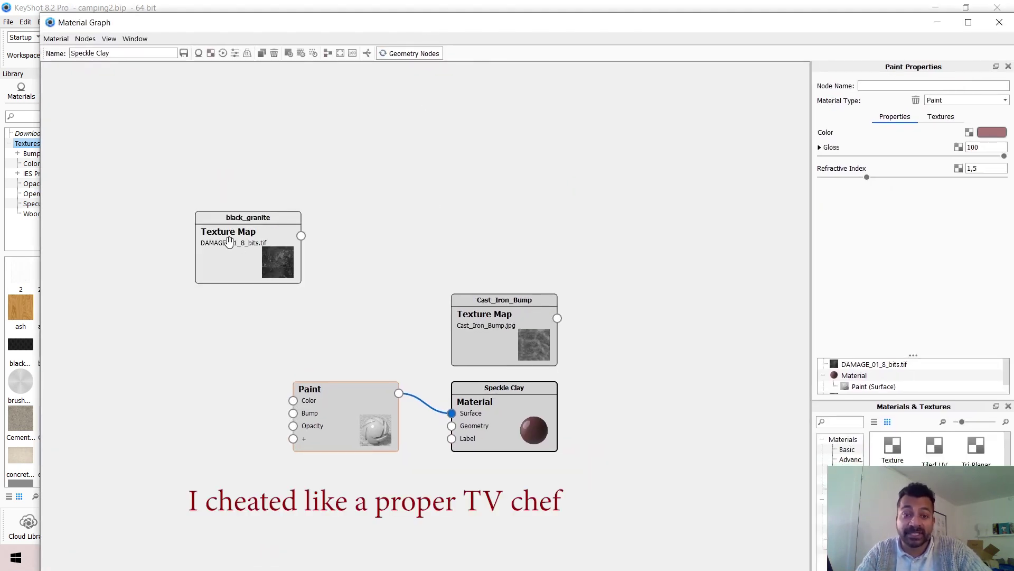
pyautogui.moveTo(556, 321)
pyautogui.mouseDown()
pyautogui.moveTo(233, 338)
pyautogui.moveTo(284, 324)
pyautogui.mouseUp()
pyautogui.moveTo(499, 414); pyautogui.dragTo(583, 252)
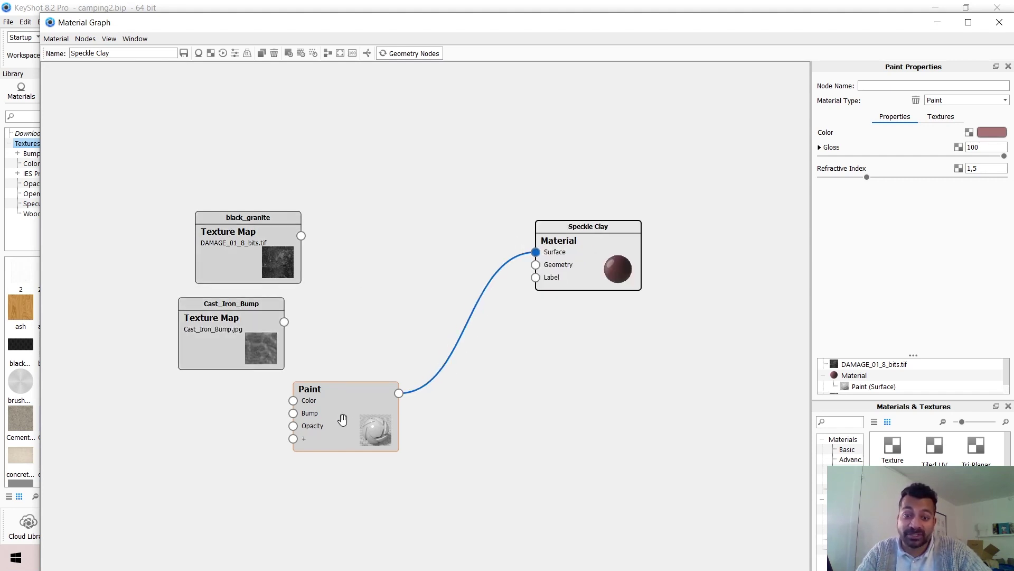
pyautogui.moveTo(344, 421); pyautogui.dragTo(361, 400)
pyautogui.moveTo(331, 368); pyautogui.dragTo(410, 264)
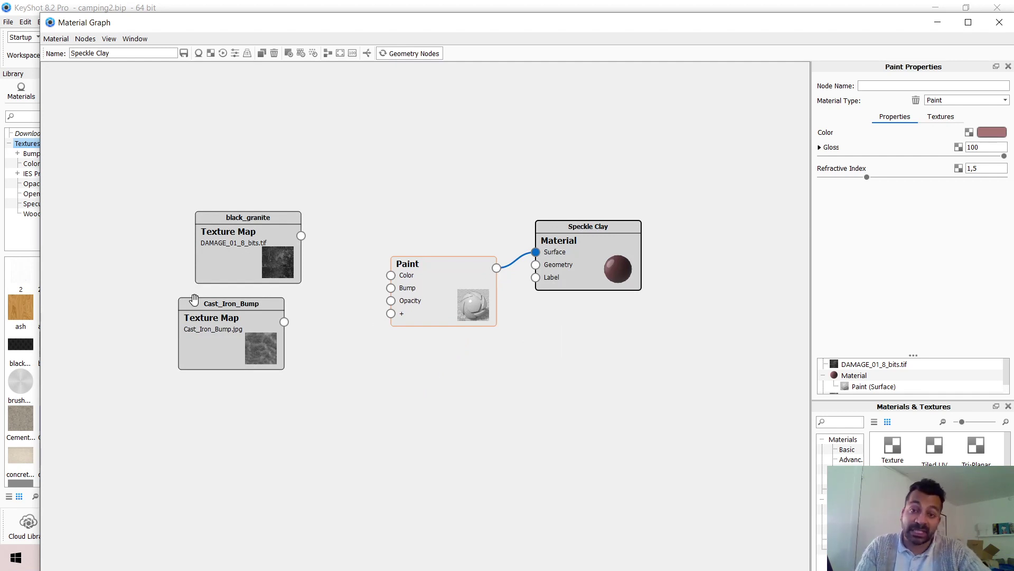
pyautogui.moveTo(599, 266)
pyautogui.mouseDown()
pyautogui.moveTo(657, 326)
pyautogui.moveTo(630, 293)
pyautogui.mouseUp()
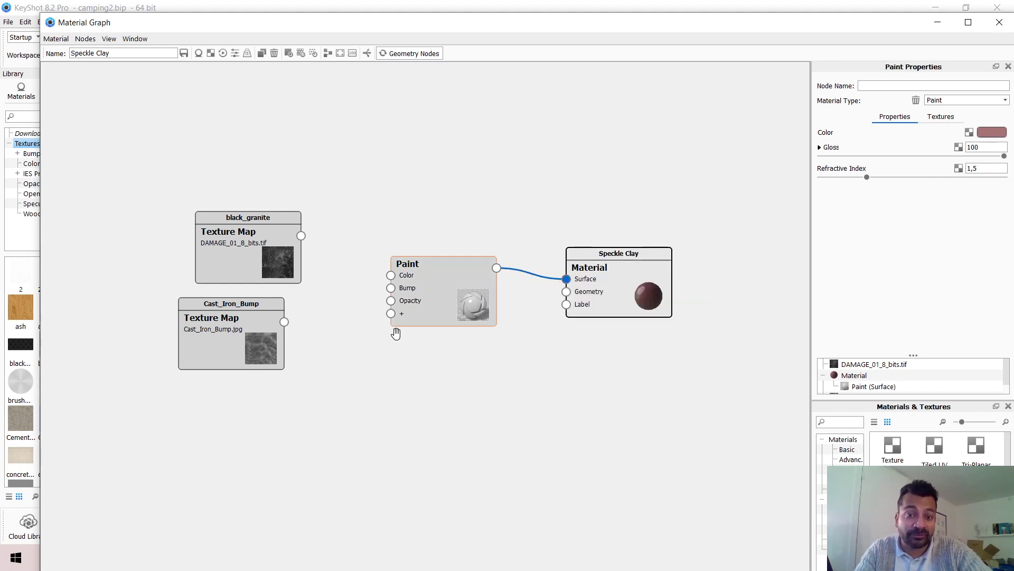
pyautogui.moveTo(441, 305); pyautogui.dragTo(446, 297)
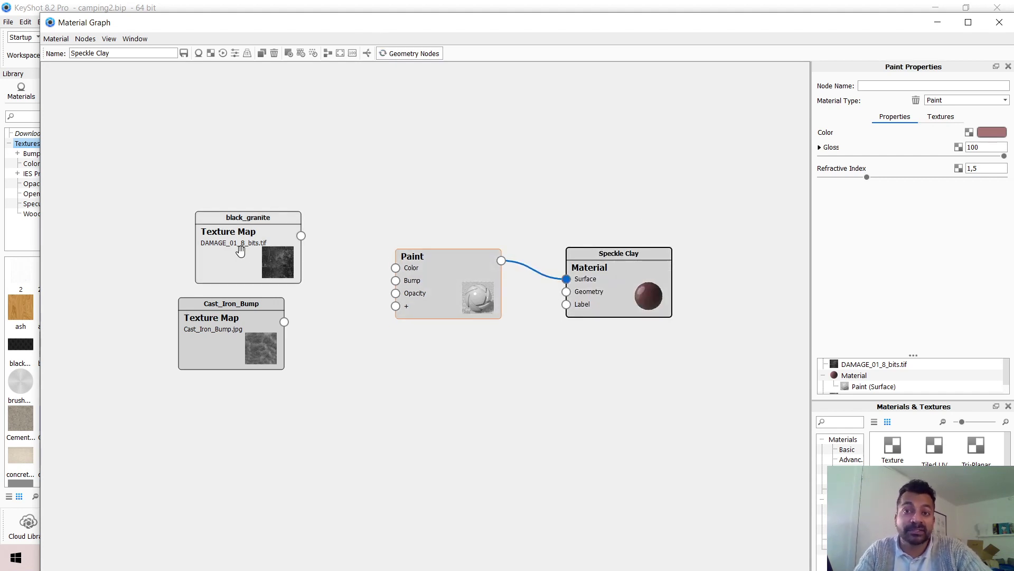
# Move the material graph clear of the render view and connect the black_granite texture map to the Paint node's Roughness
pyautogui.moveTo(414, 29); pyautogui.dragTo(354, 138)
pyautogui.moveTo(505, 168); pyautogui.dragTo(902, 98)
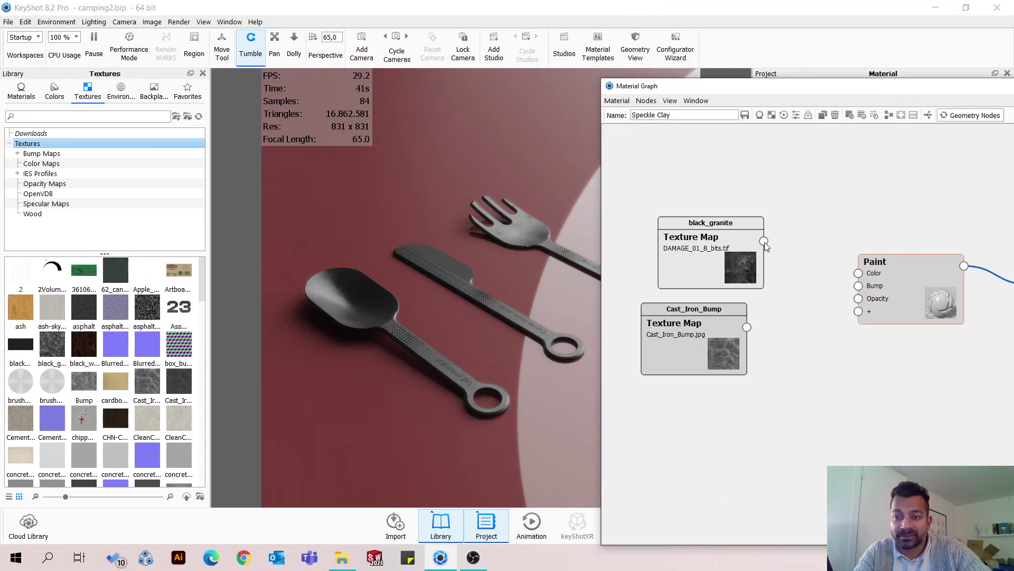
pyautogui.moveTo(765, 241)
pyautogui.mouseDown()
pyautogui.moveTo(825, 290)
pyautogui.moveTo(795, 280)
pyautogui.moveTo(804, 256)
pyautogui.moveTo(848, 289)
pyautogui.moveTo(850, 315)
pyautogui.moveTo(867, 311)
pyautogui.moveTo(859, 312)
pyautogui.mouseUp()
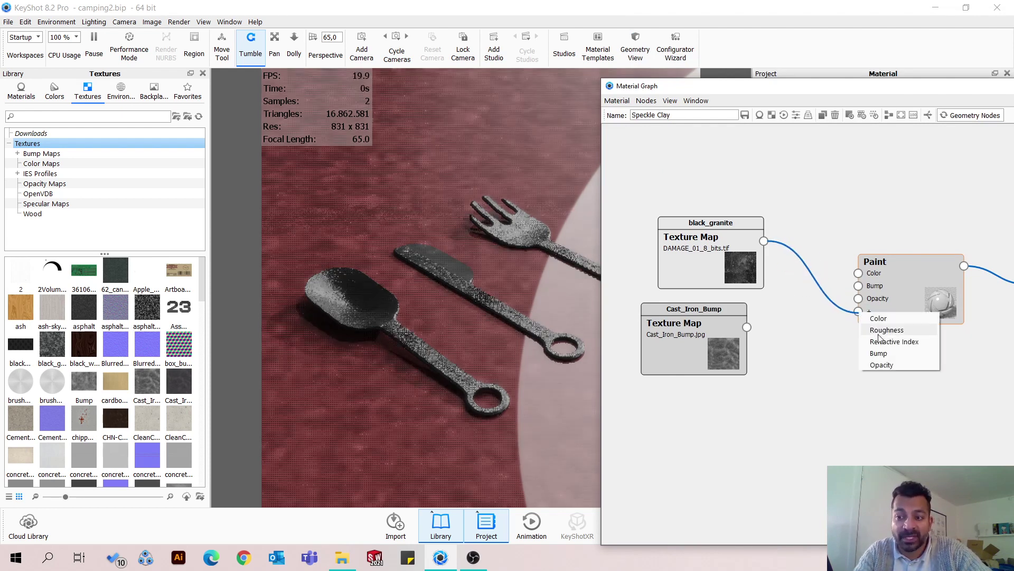
pyautogui.click(879, 332)
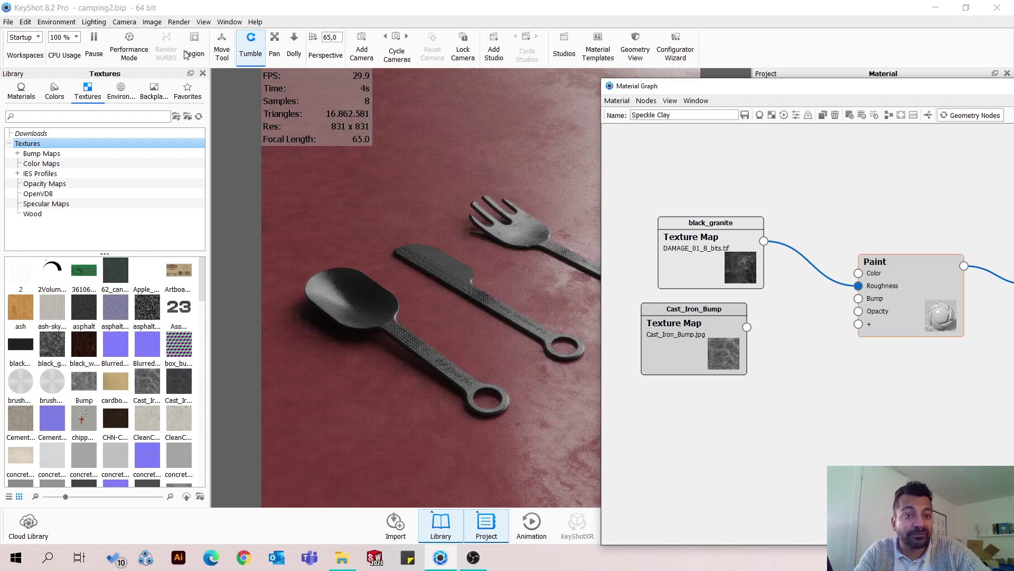
# Frame the knife handle and floor closely and limit rendering to a region of 435 × 680 px, narrowing the graph window to expose it
pyautogui.scroll(-5, 545, 341)
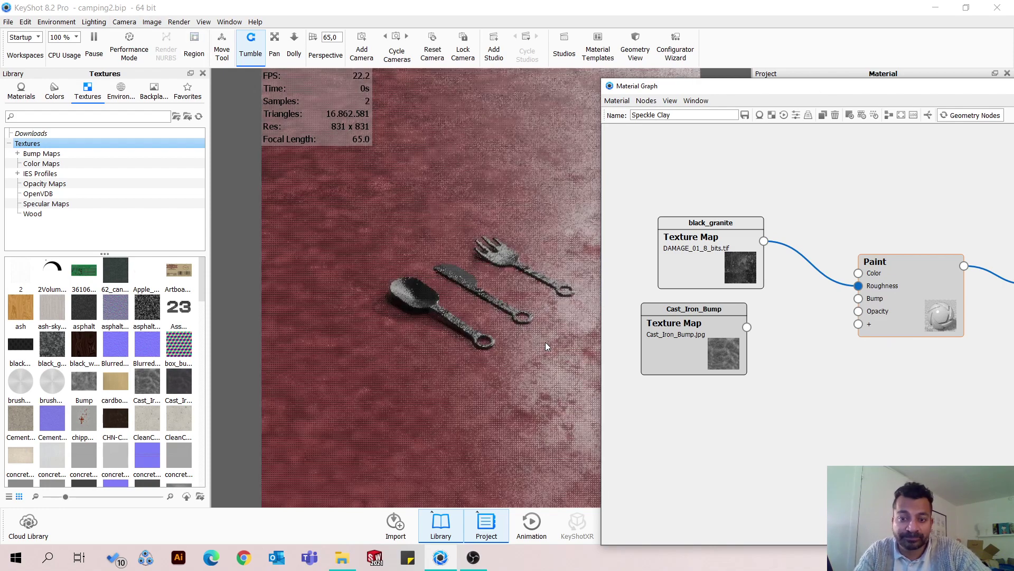
pyautogui.scroll(10, 544, 342)
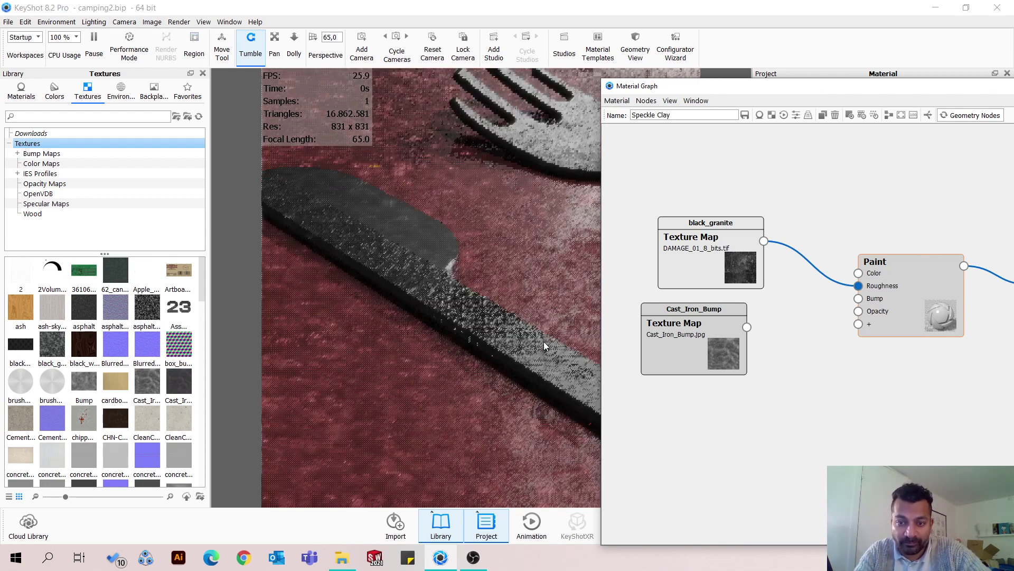
pyautogui.scroll(3, 544, 342)
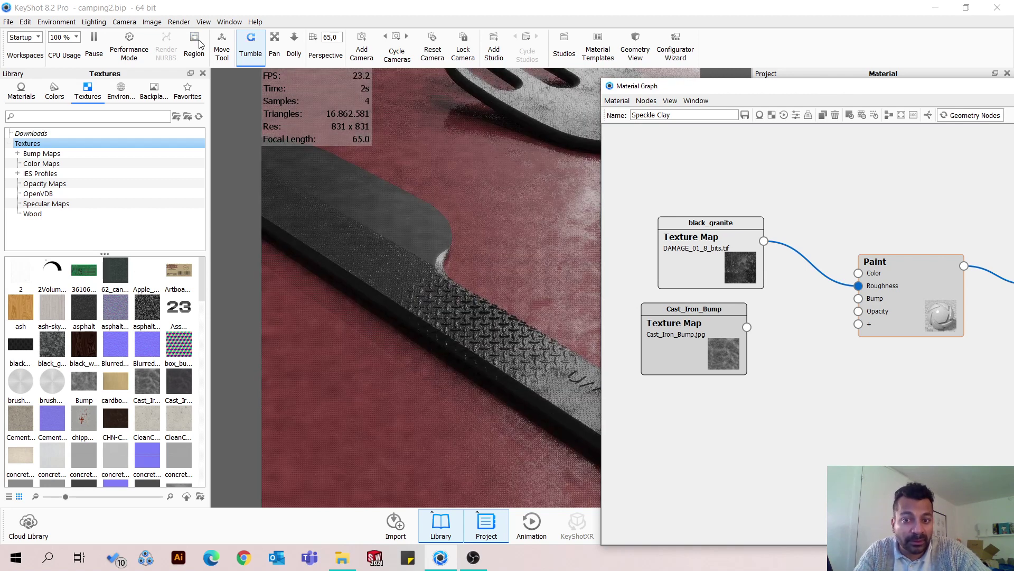
pyautogui.click(199, 41)
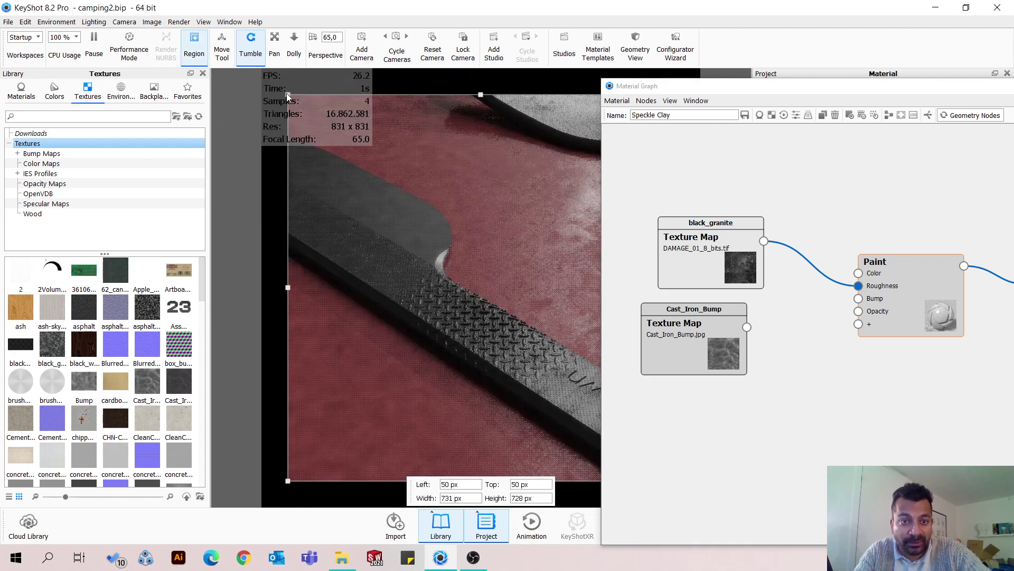
pyautogui.moveTo(286, 93); pyautogui.dragTo(445, 122)
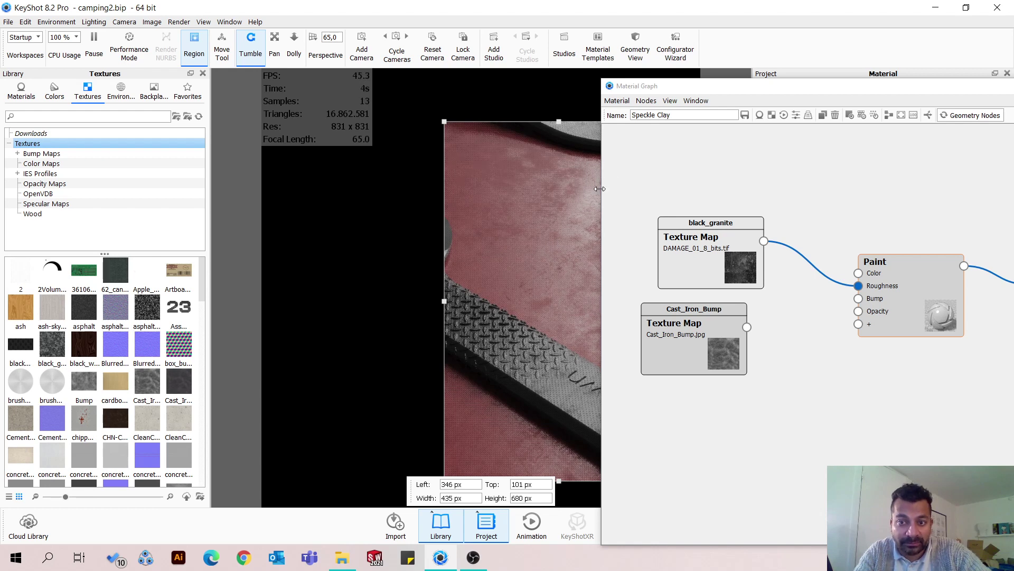
pyautogui.moveTo(600, 189); pyautogui.dragTo(680, 191)
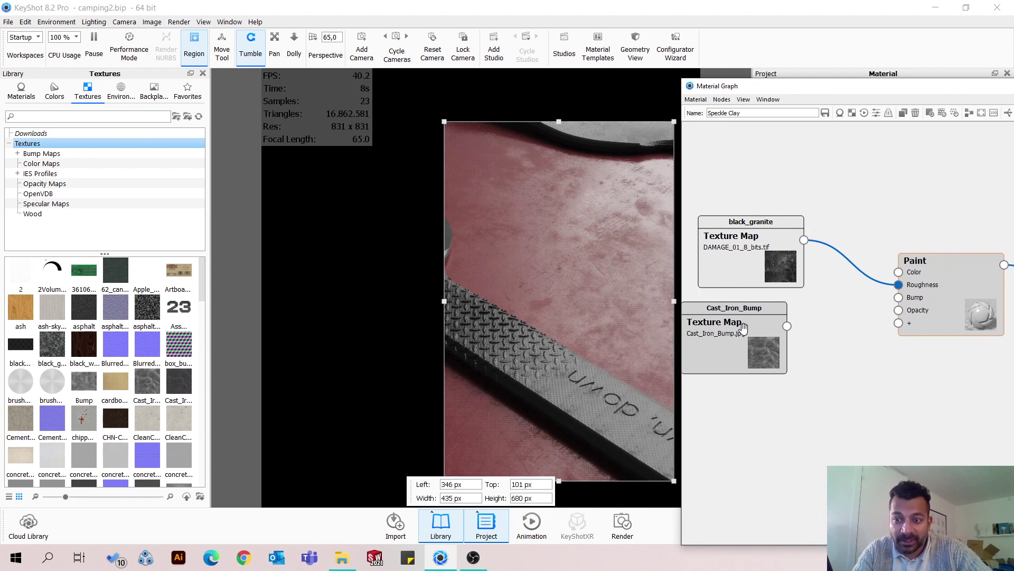
# Reposition the Cast_Iron_Bump texture map below black_granite and connect it to the Paint node's Bump input
pyautogui.moveTo(743, 328); pyautogui.dragTo(723, 353)
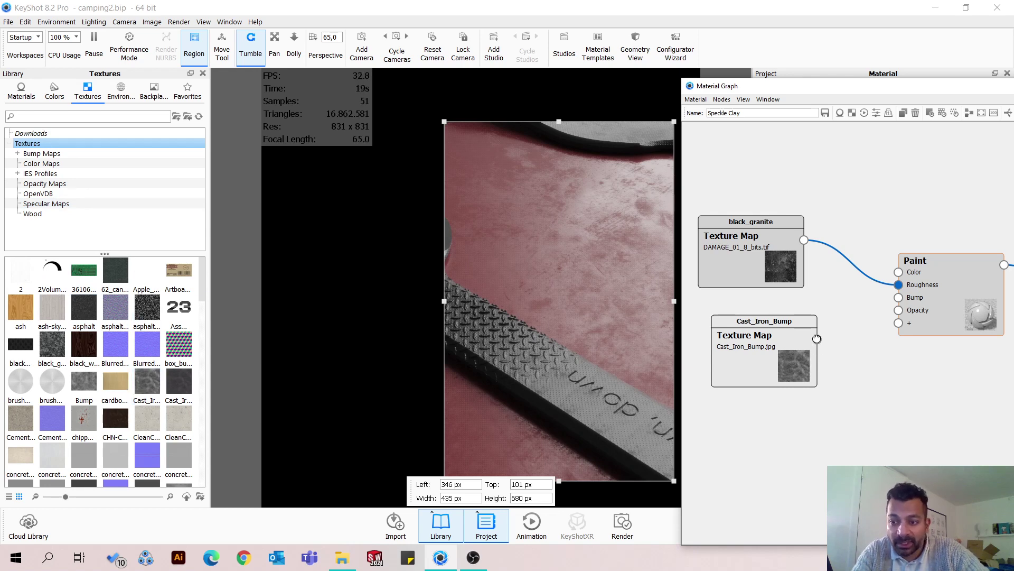
pyautogui.moveTo(817, 338)
pyautogui.mouseDown()
pyautogui.moveTo(886, 324)
pyautogui.moveTo(898, 296)
pyautogui.mouseUp()
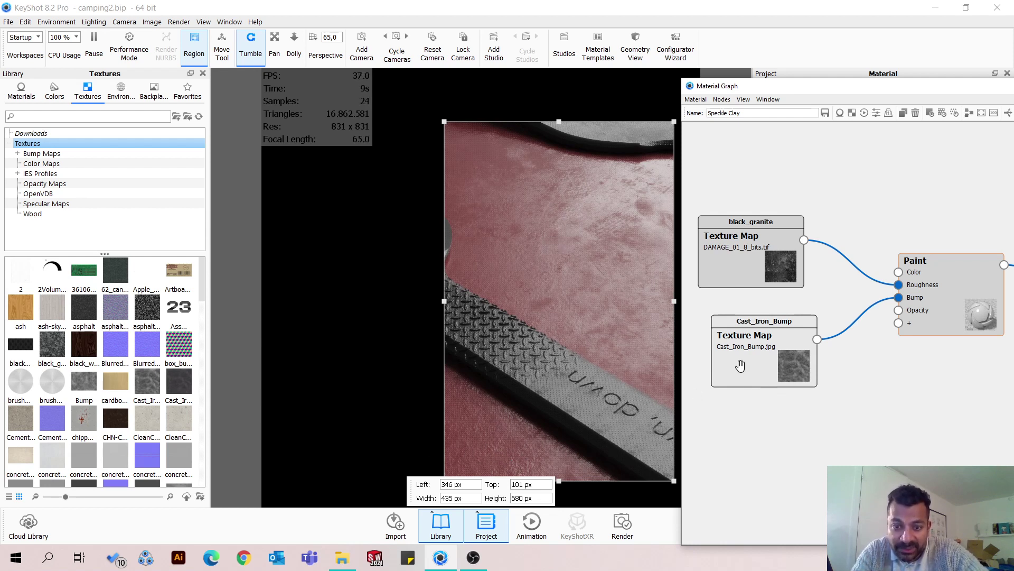
# Inspect the Cast_Iron_Bump texture map's size, mapping and bump height settings against the rendered floor
pyautogui.click(785, 348)
pyautogui.moveTo(924, 91); pyautogui.dragTo(487, 94)
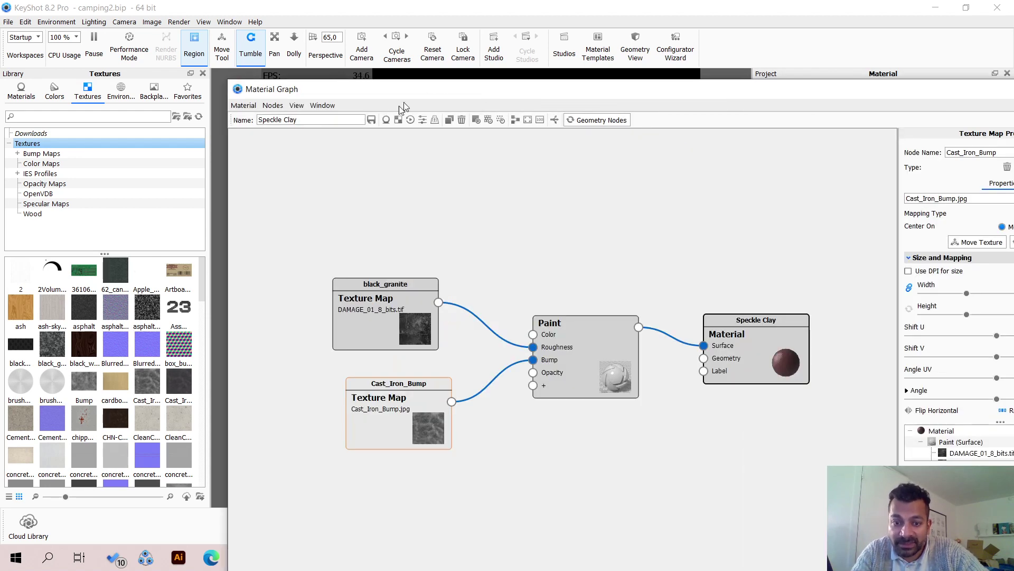
pyautogui.moveTo(400, 103); pyautogui.dragTo(226, 54)
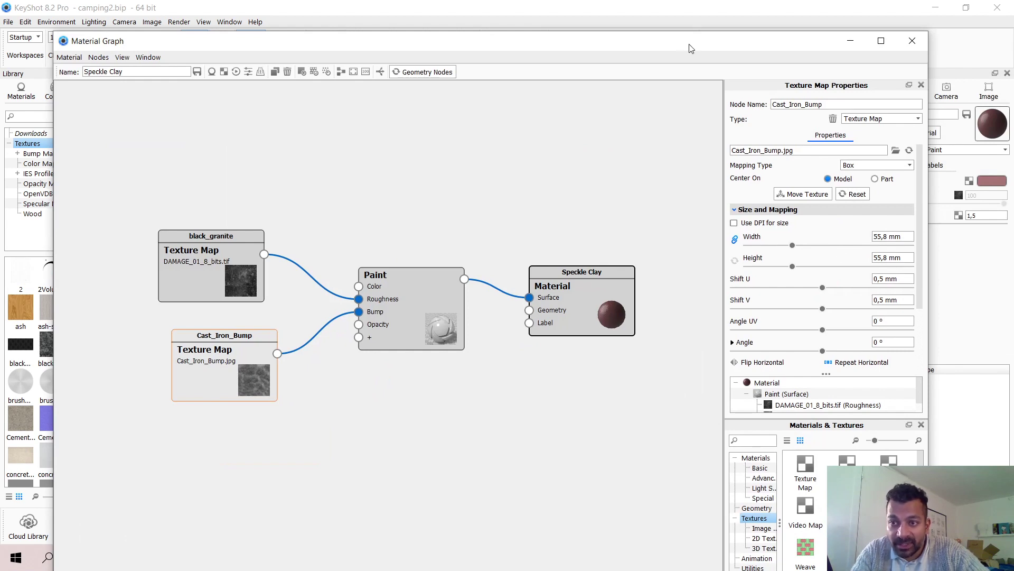
pyautogui.moveTo(601, 244); pyautogui.dragTo(363, 50)
pyautogui.scroll(-3, 550, 349)
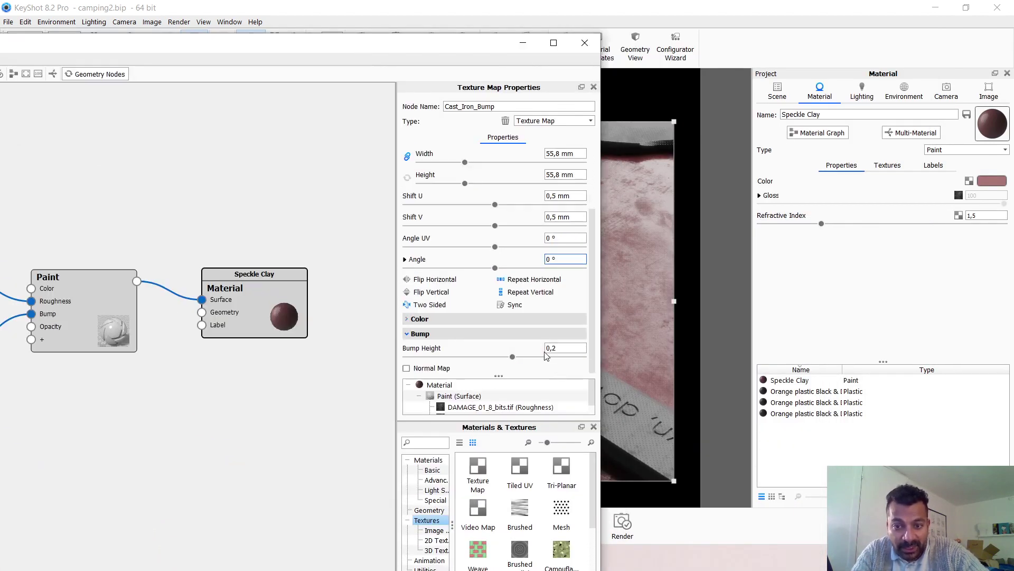
pyautogui.moveTo(419, 45); pyautogui.dragTo(989, 98)
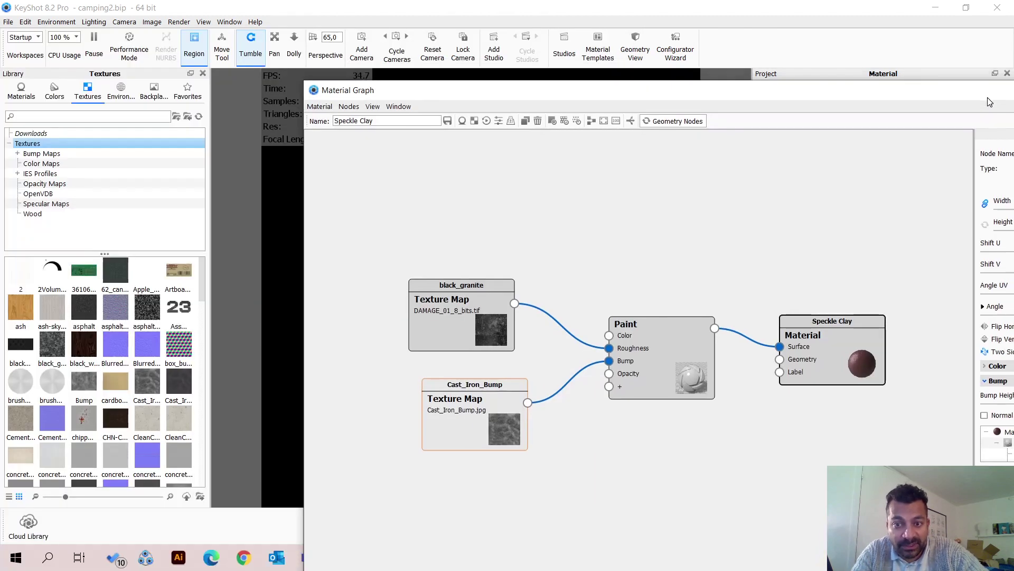
# Inspect the black_granite texture map's size and mapping settings, and close the material graph
pyautogui.moveTo(596, 92); pyautogui.dragTo(597, 95)
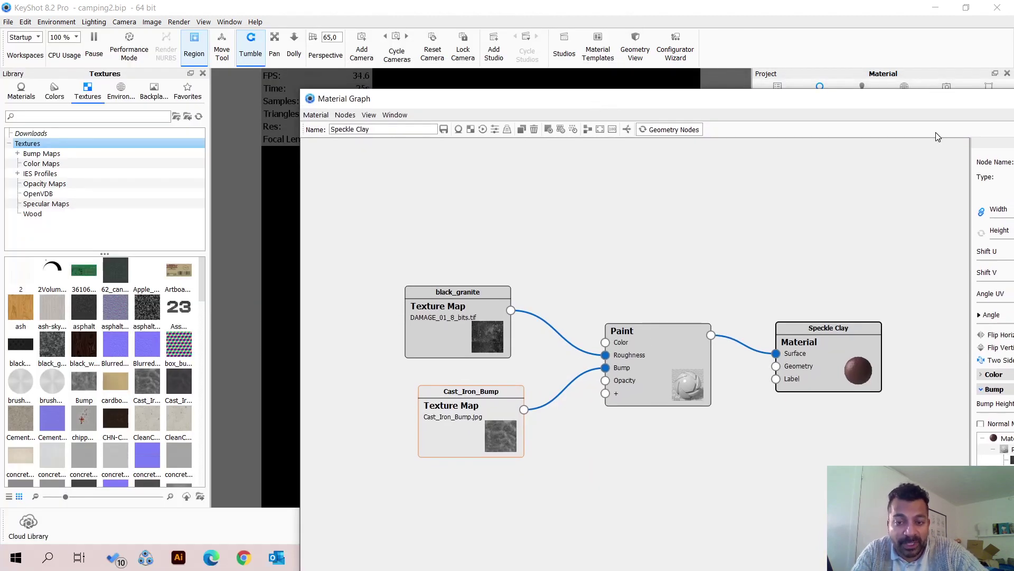
pyautogui.moveTo(938, 137); pyautogui.dragTo(237, 133)
pyautogui.click(740, 294)
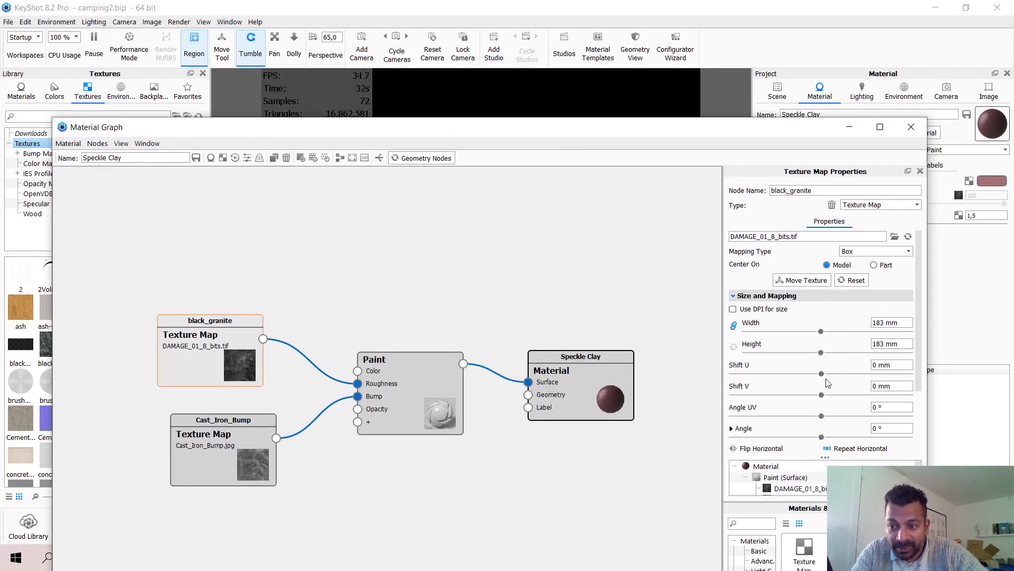
pyautogui.scroll(-3, 828, 382)
pyautogui.scroll(3, 828, 383)
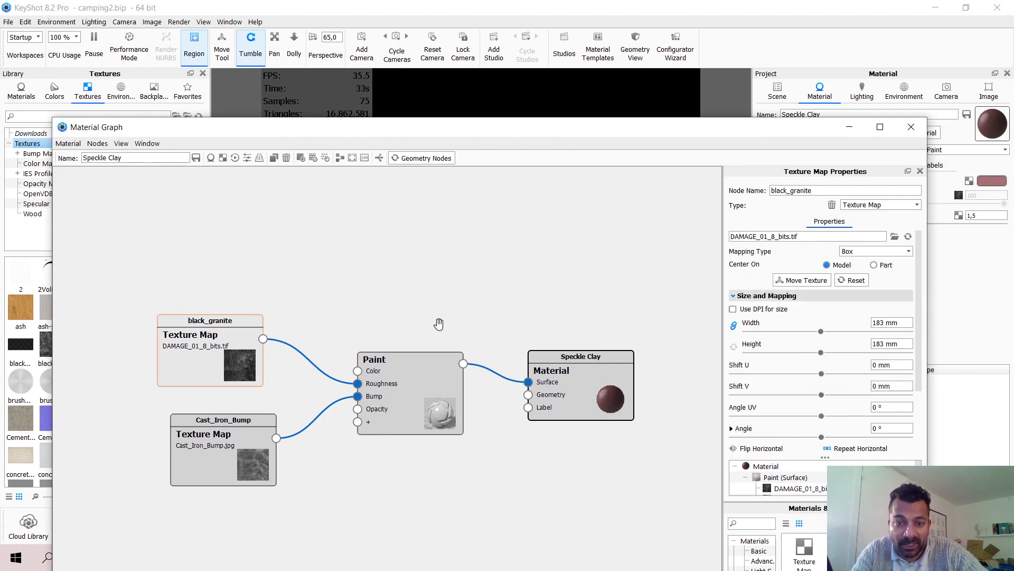
pyautogui.click(911, 127)
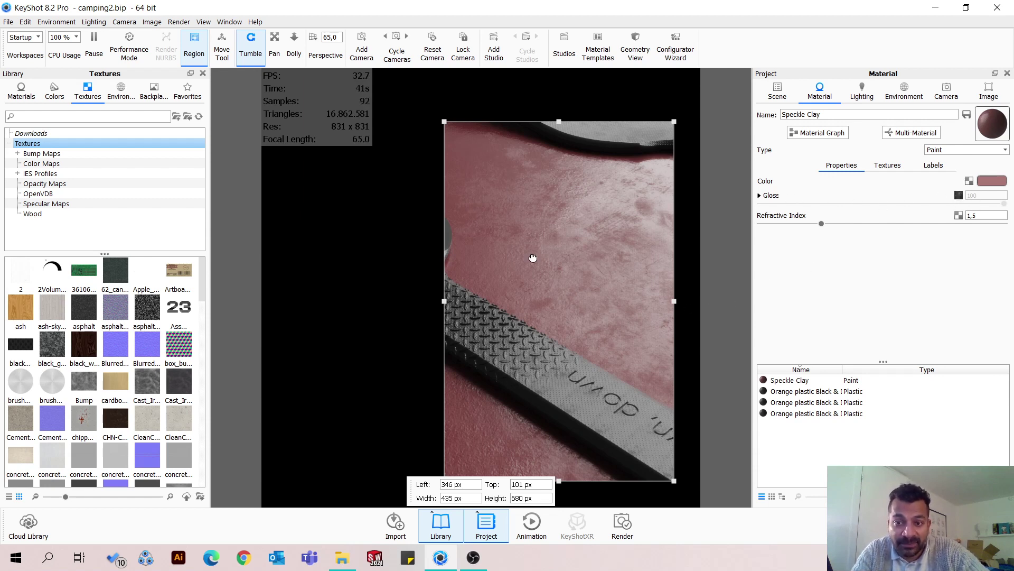
# Turn off region rendering and reset Camera 7 to its saved view of the cutlery
pyautogui.click(946, 91)
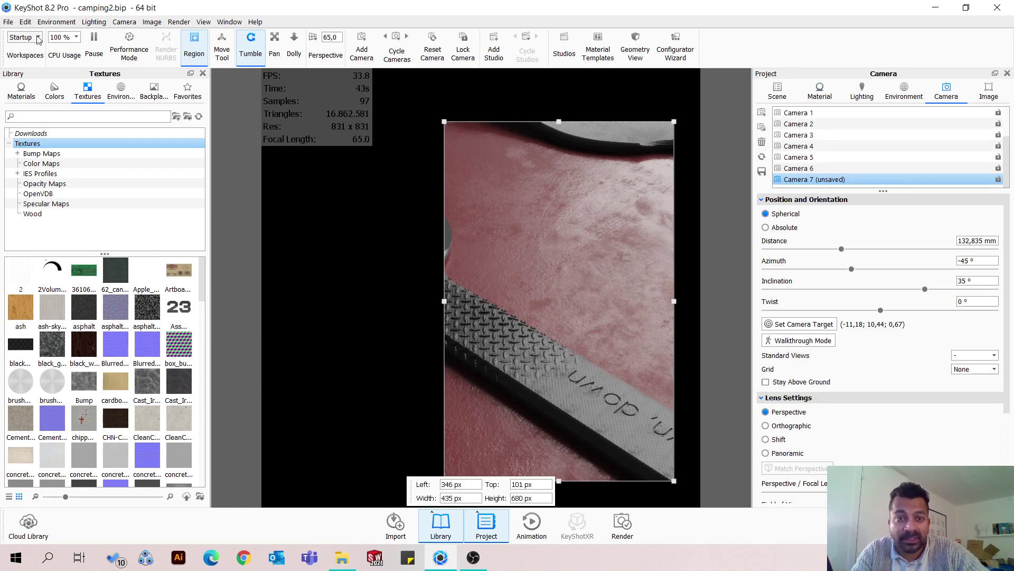
pyautogui.click(194, 47)
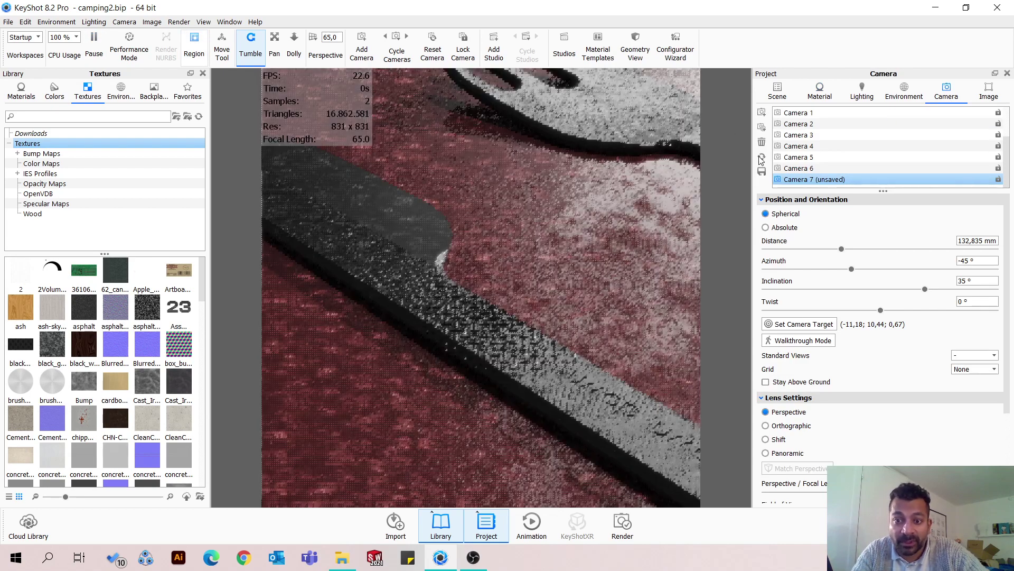
pyautogui.click(761, 158)
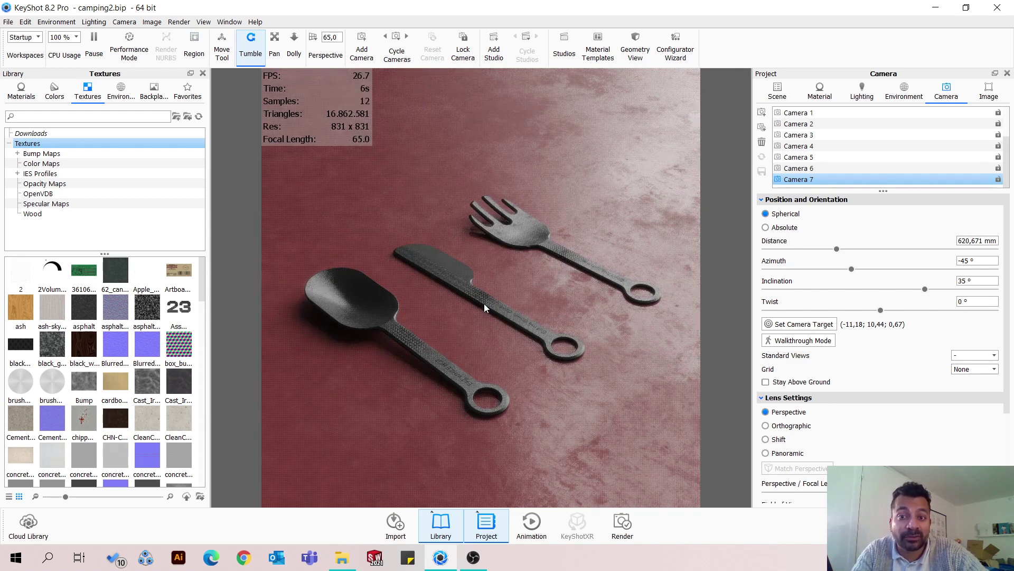
# Change the floor material's base color to the light beige-pink swatch from the saved colors
pyautogui.doubleClick(528, 284)
pyautogui.click(999, 182)
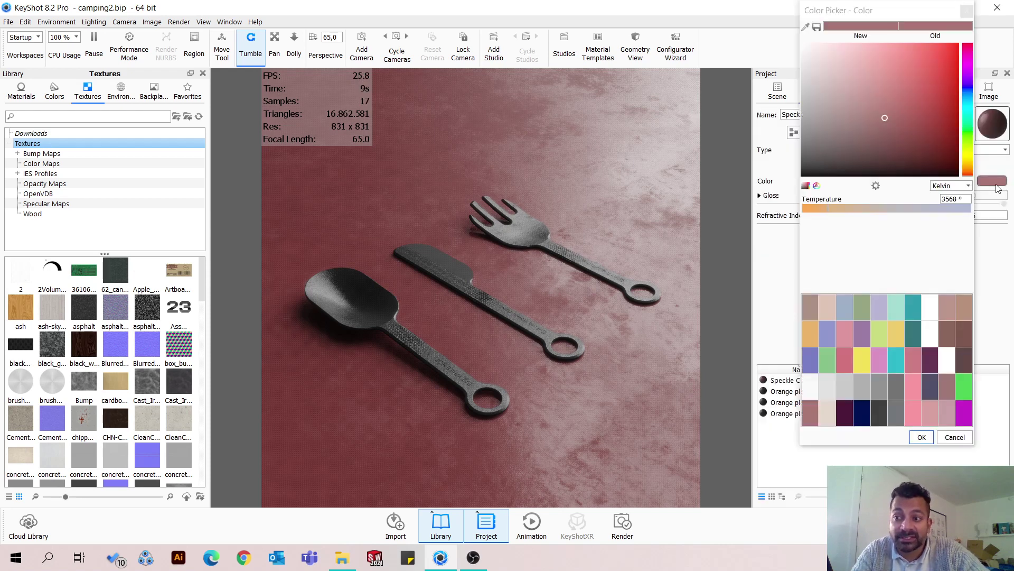
pyautogui.click(830, 304)
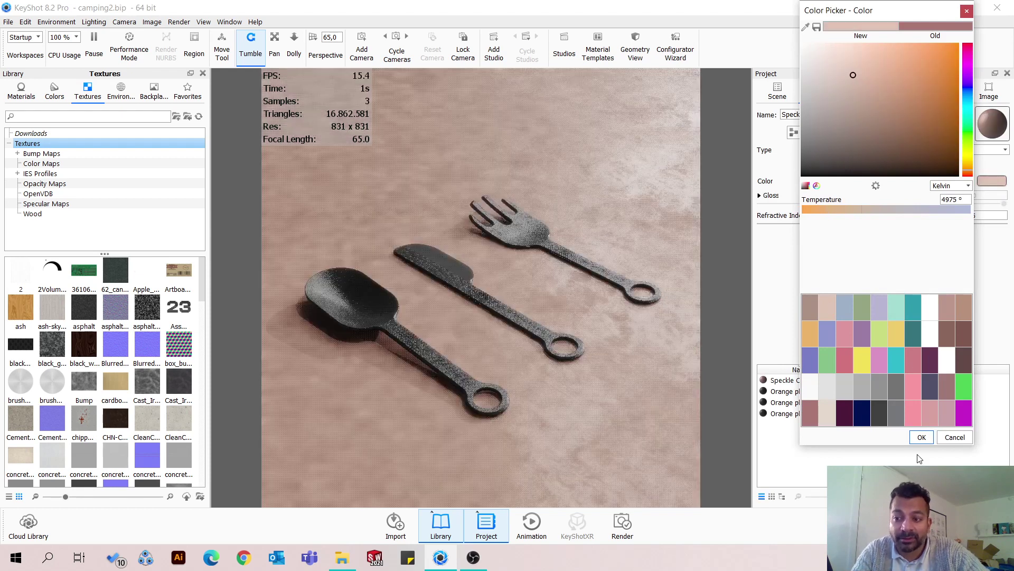
pyautogui.click(921, 437)
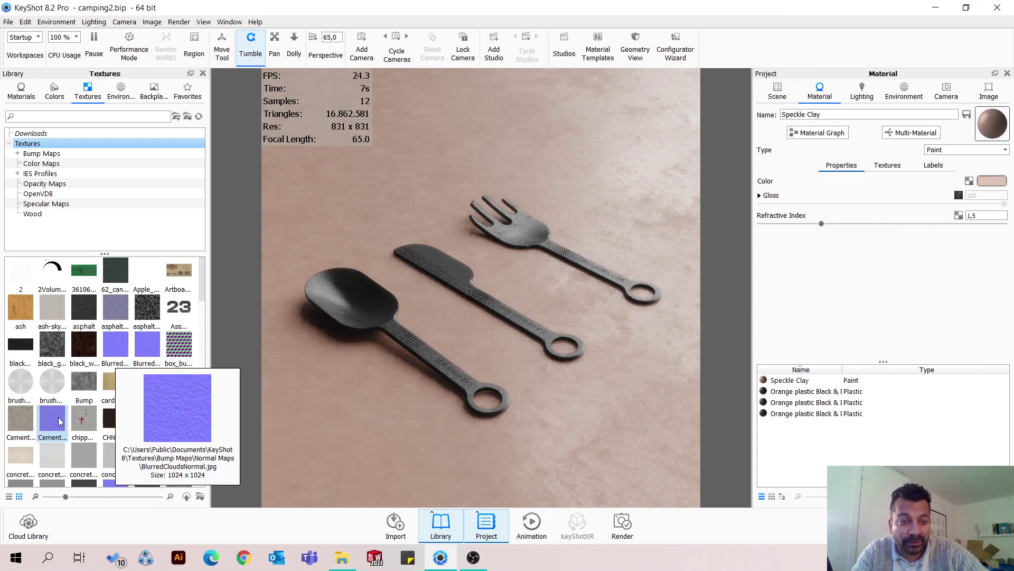
# Try the walnut texture from the texture library as the floor material's color map
pyautogui.scroll(-6, 66, 430)
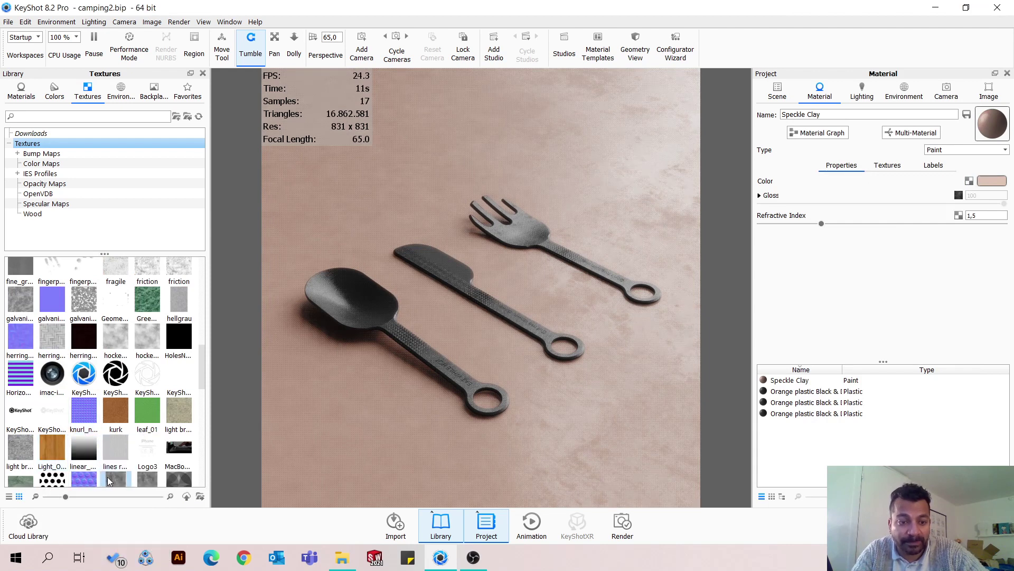
pyautogui.scroll(-10, 95, 465)
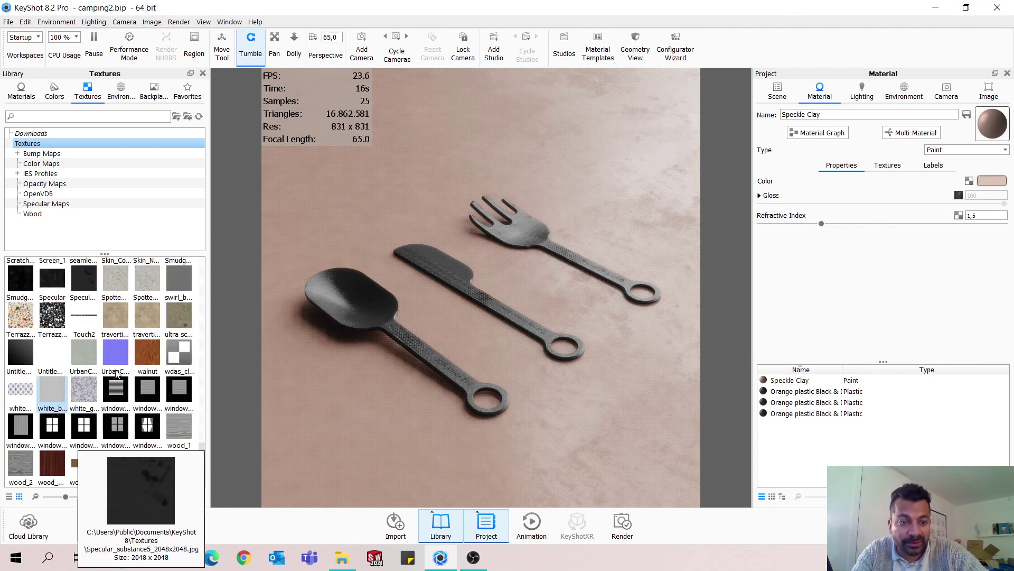
pyautogui.moveTo(147, 358); pyautogui.dragTo(969, 181)
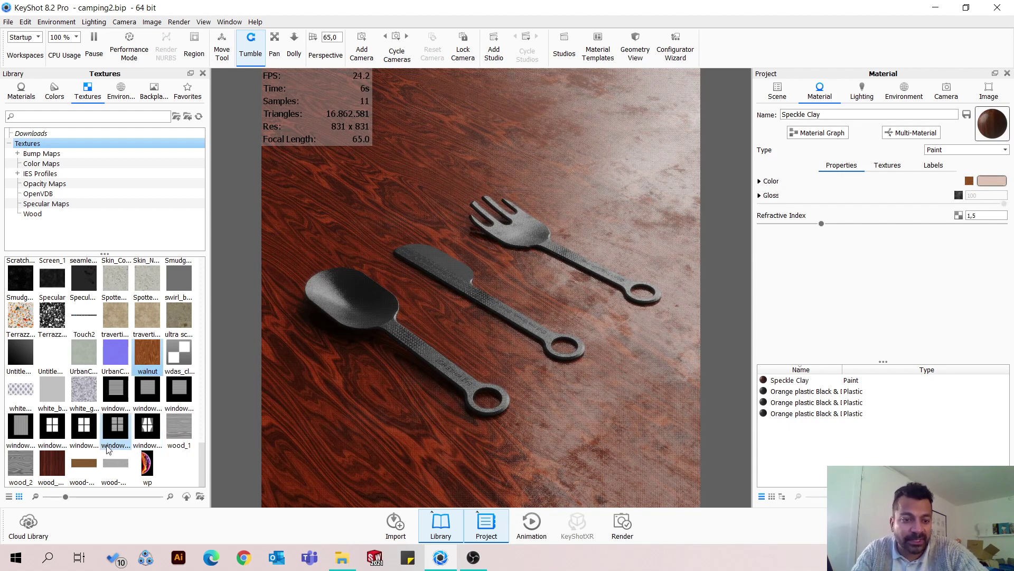
# Try the green marble texture from the library as the floor material's color map in place of walnut
pyautogui.scroll(15, 73, 381)
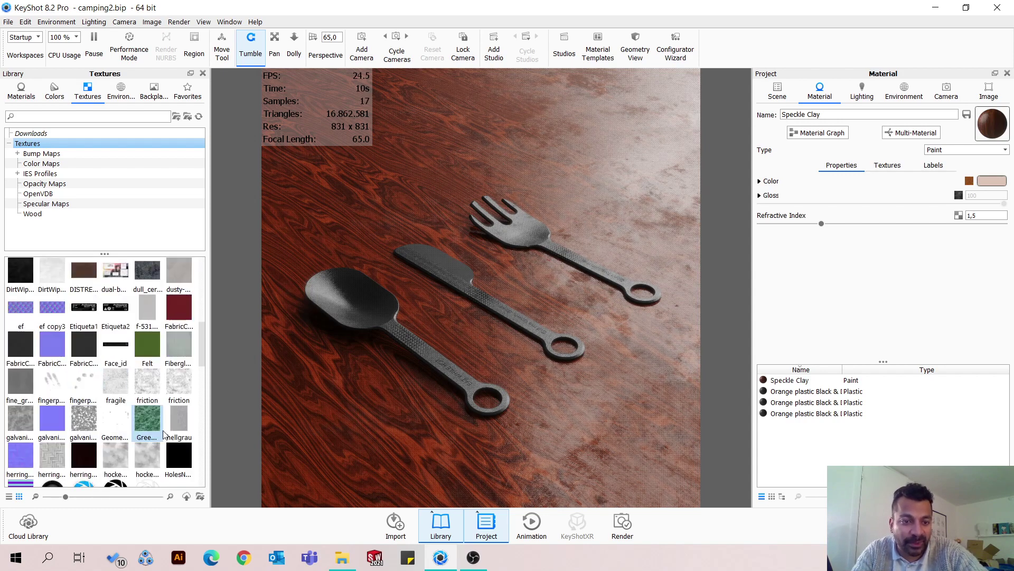
pyautogui.scroll(-5, 140, 315)
pyautogui.moveTo(140, 315); pyautogui.dragTo(969, 181)
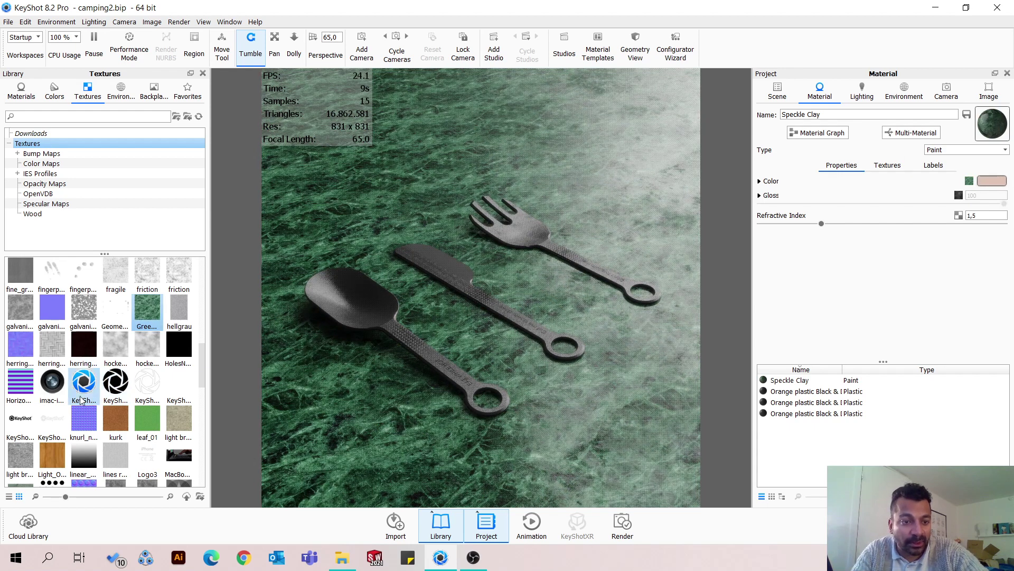
# Replace the floor's color map with the grey stone-like texture whose name starts with "pockm"
pyautogui.scroll(-5, 65, 444)
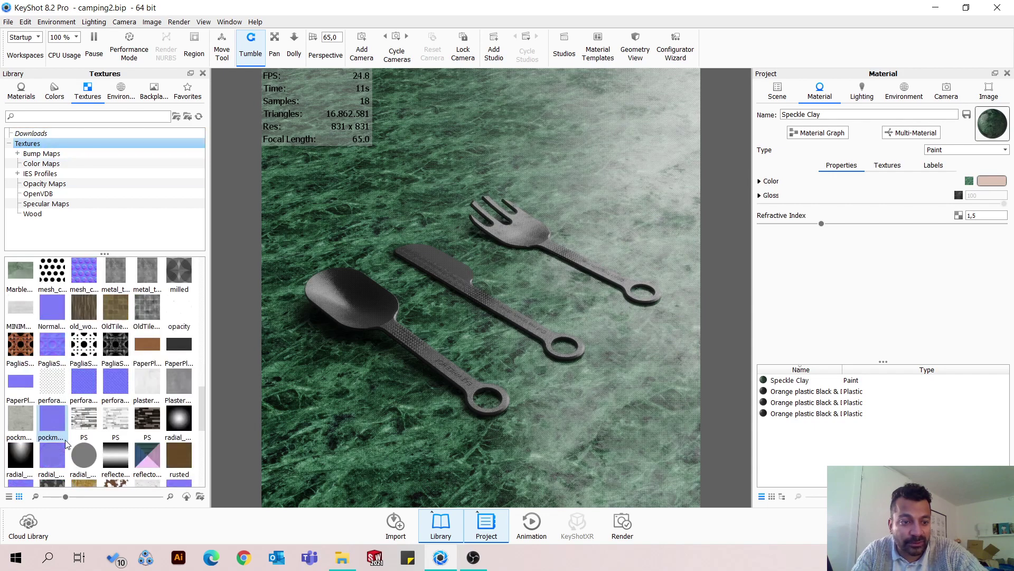
pyautogui.moveTo(21, 420); pyautogui.dragTo(973, 184)
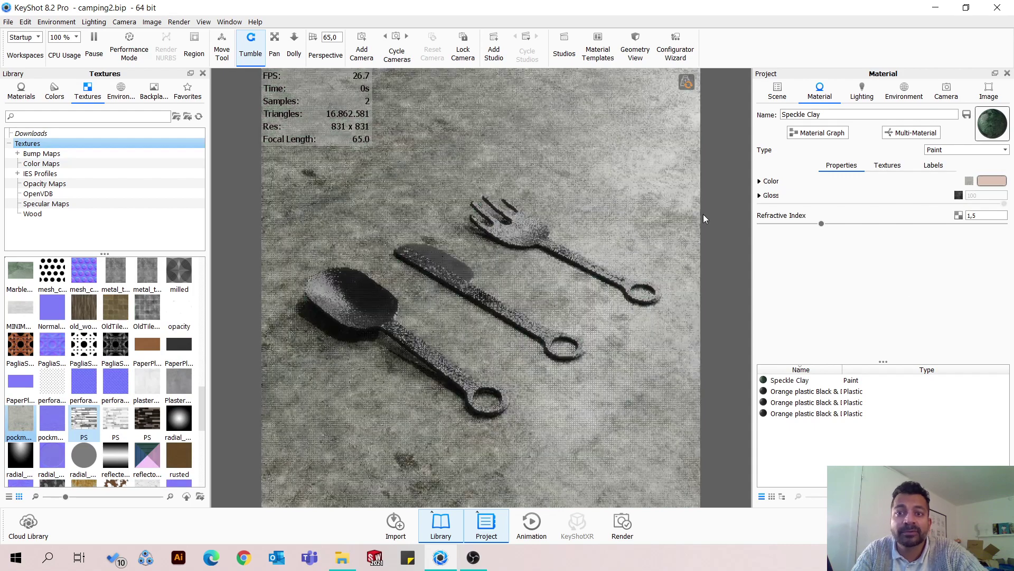